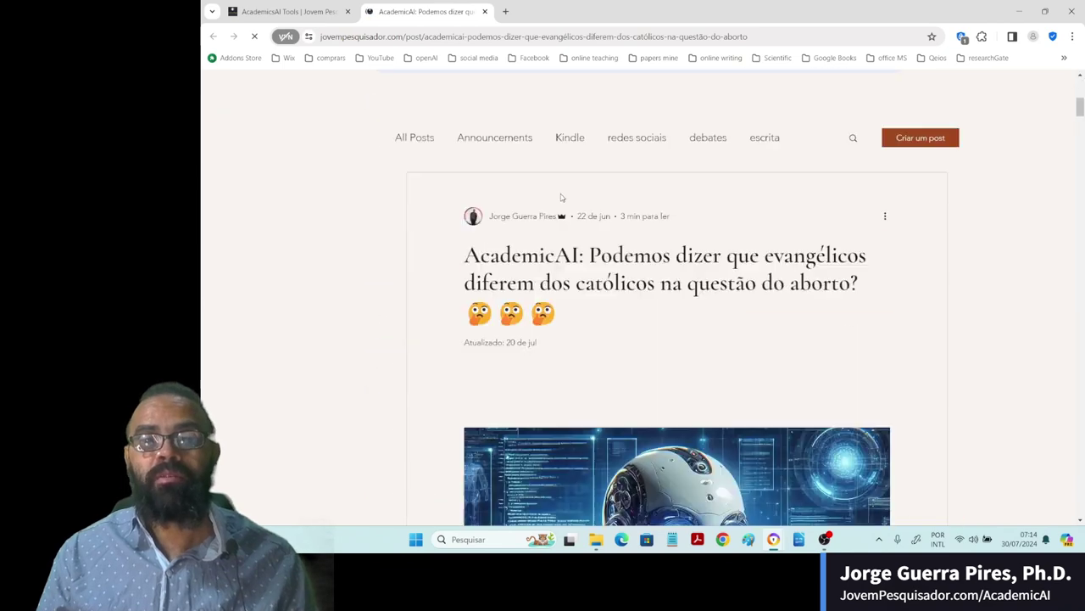
Skim the AcademicAI blog post about evangelicals and Catholics, close it, and start the statistics tool from the AcademicsAI Tools page
click(1064, 355)
scroll(890, 347, down, 10)
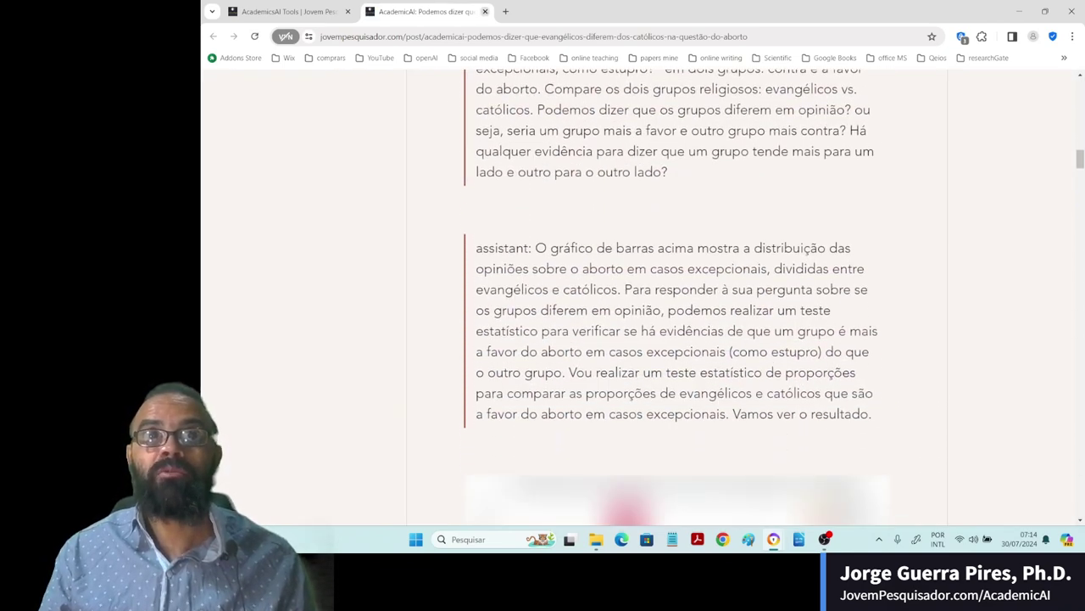
click(484, 11)
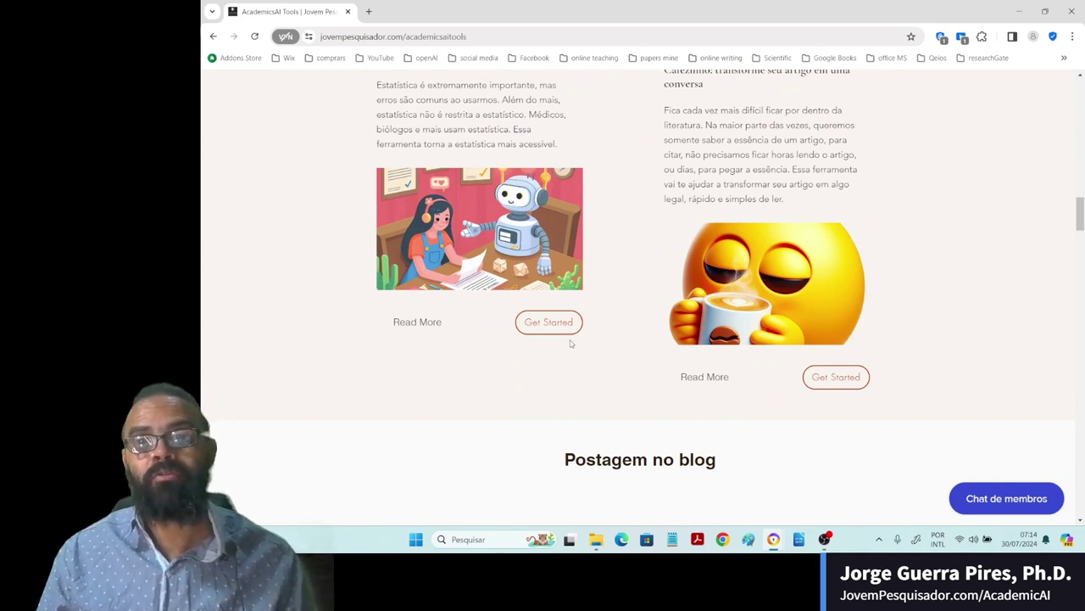
click(558, 322)
click(449, 6)
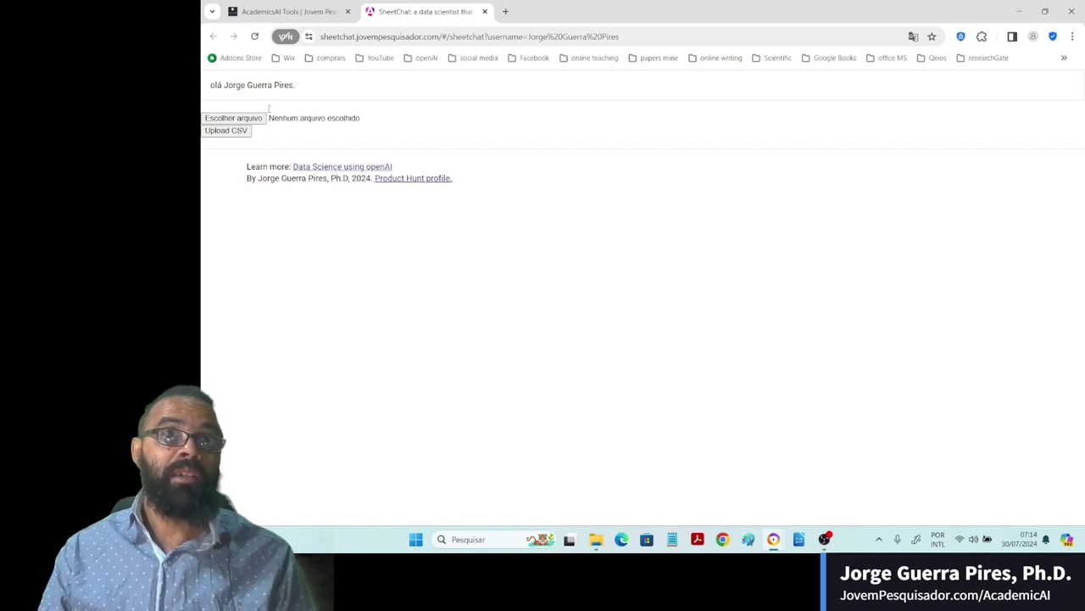
Highlight the account holder's name in the SheetChat greeting and the available balance in Reais beneath it
drag(296, 87, 224, 87)
right_click(224, 87)
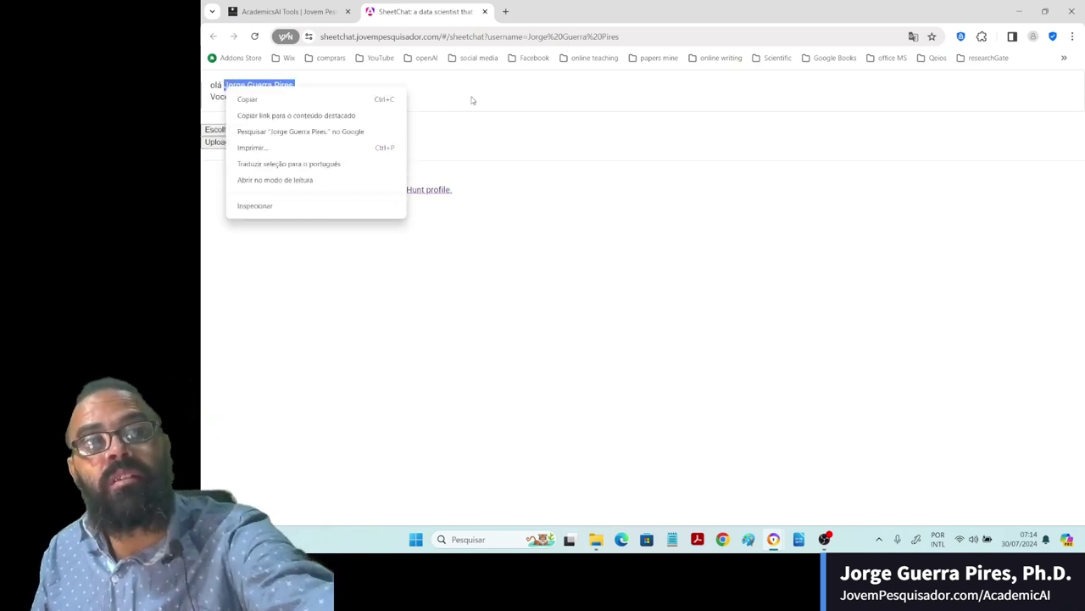
click(526, 148)
drag(270, 97, 247, 97)
right_click(247, 98)
click(636, 101)
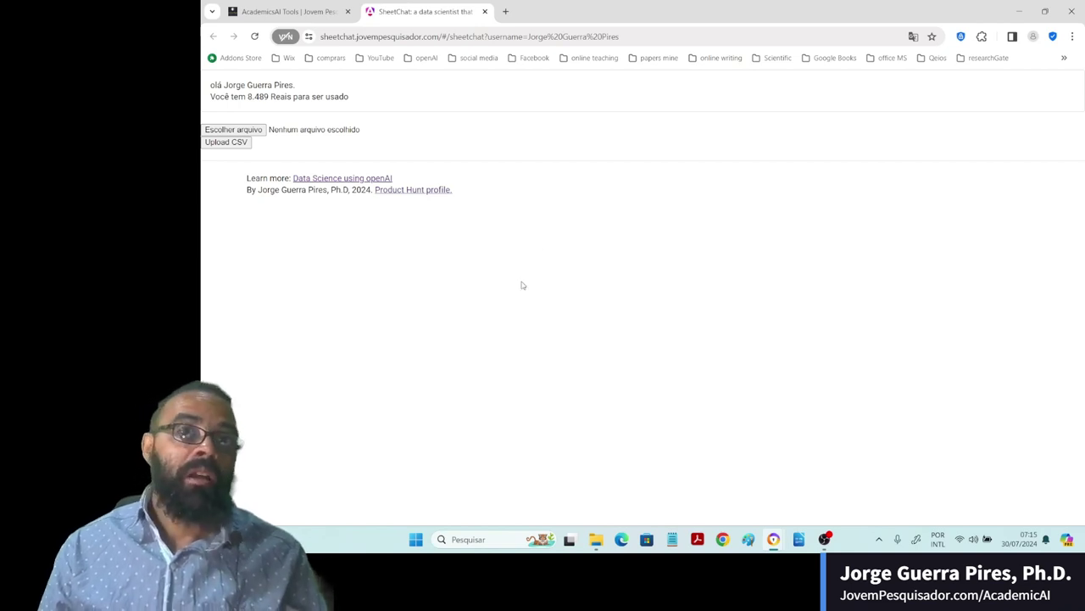
Look through the Downloads files starting with "d" for a diabetes CSV dataset to upload, and close the file chooser
click(259, 131)
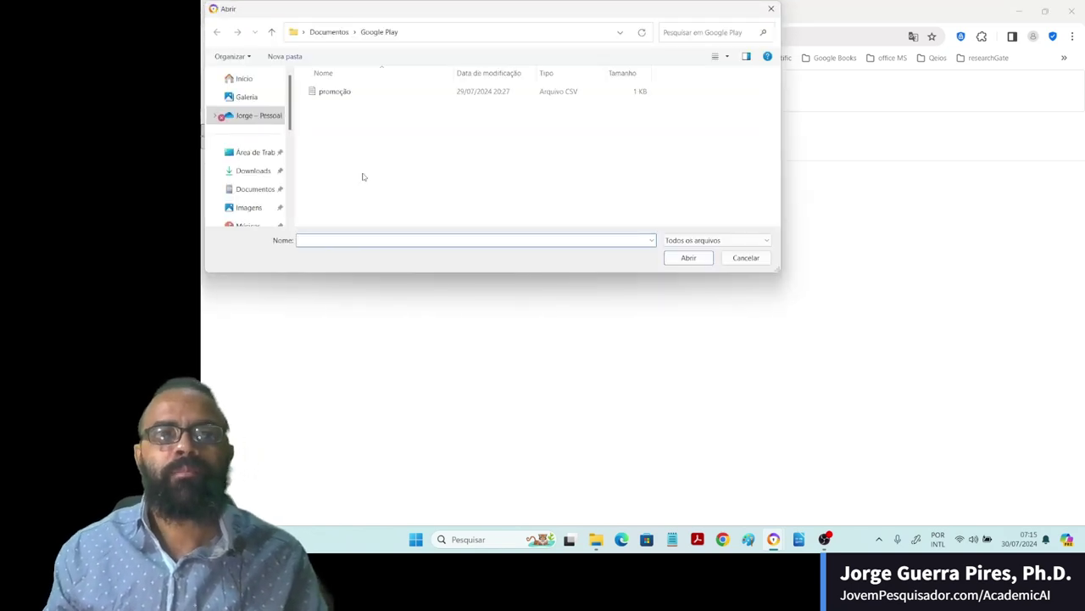
click(253, 173)
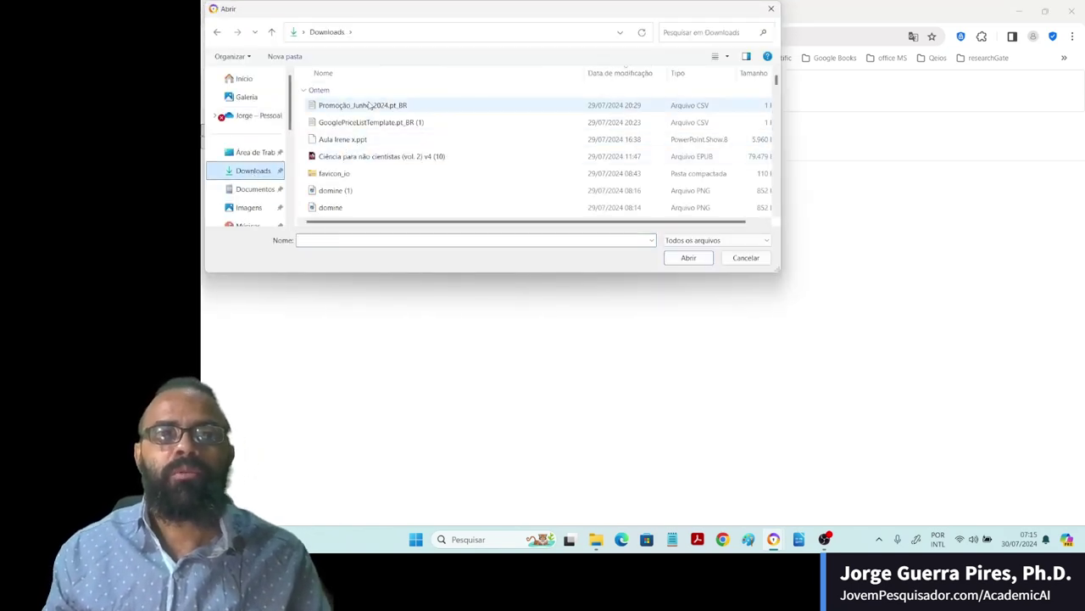
click(370, 106)
key(d)
key(d)
key(d)
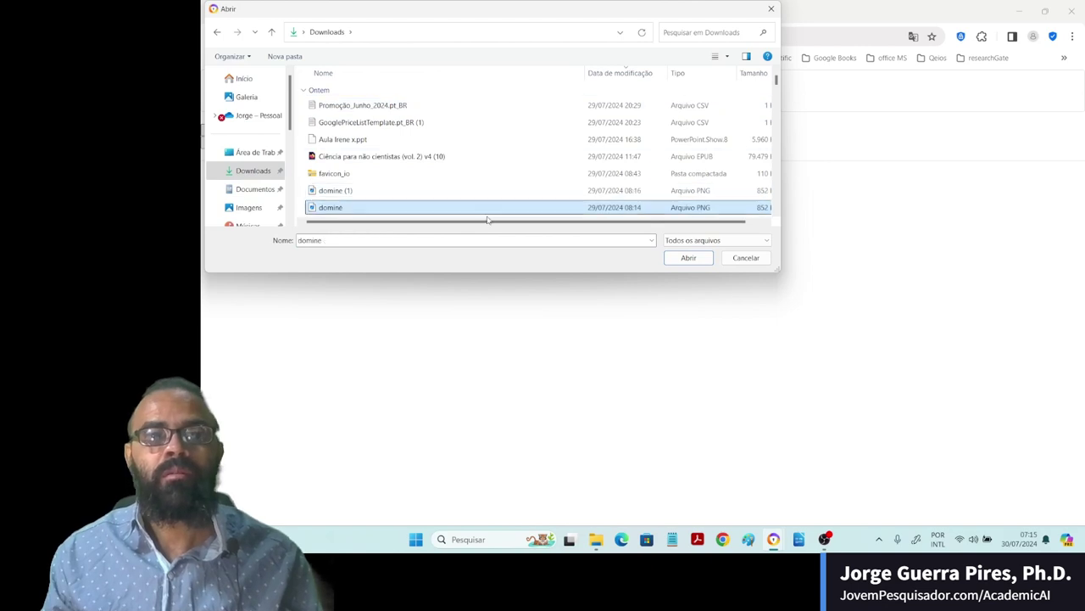
key(d)
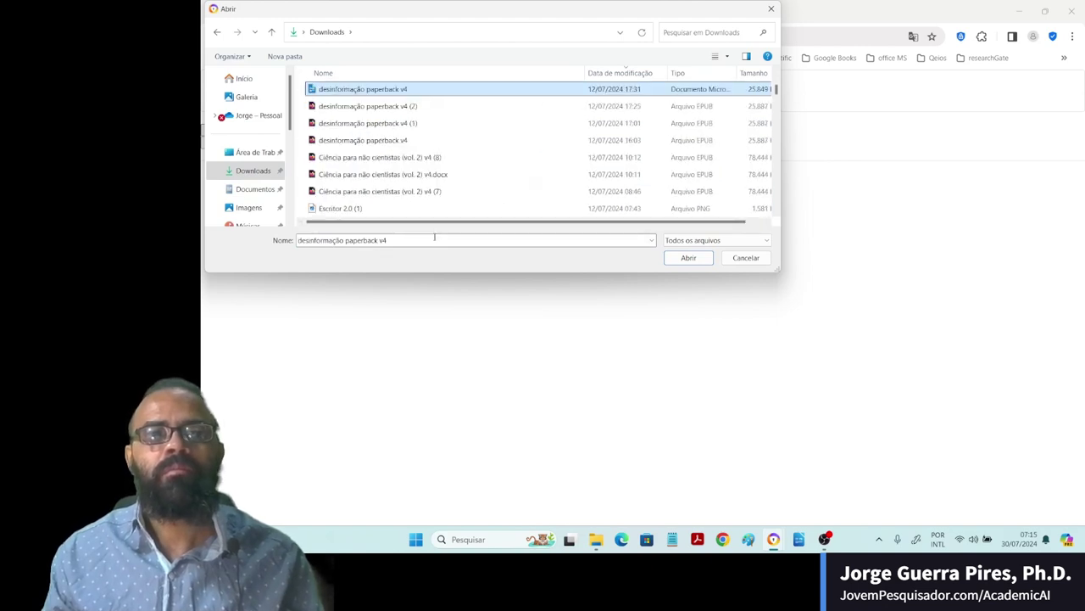
key(d)
key(d)
key(d)
key(d)
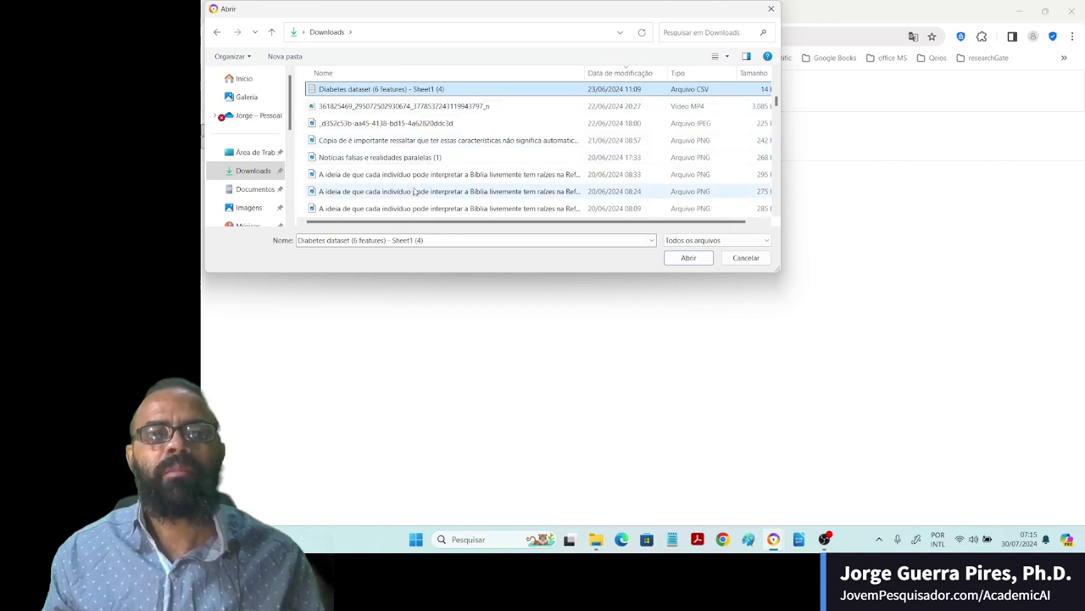
key(Up)
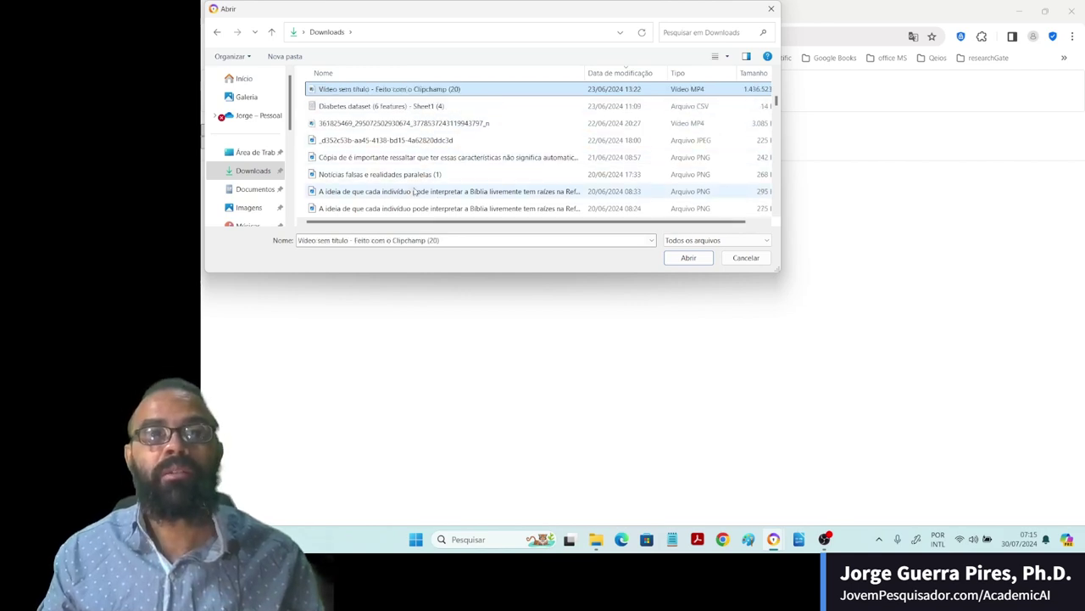
key(Down)
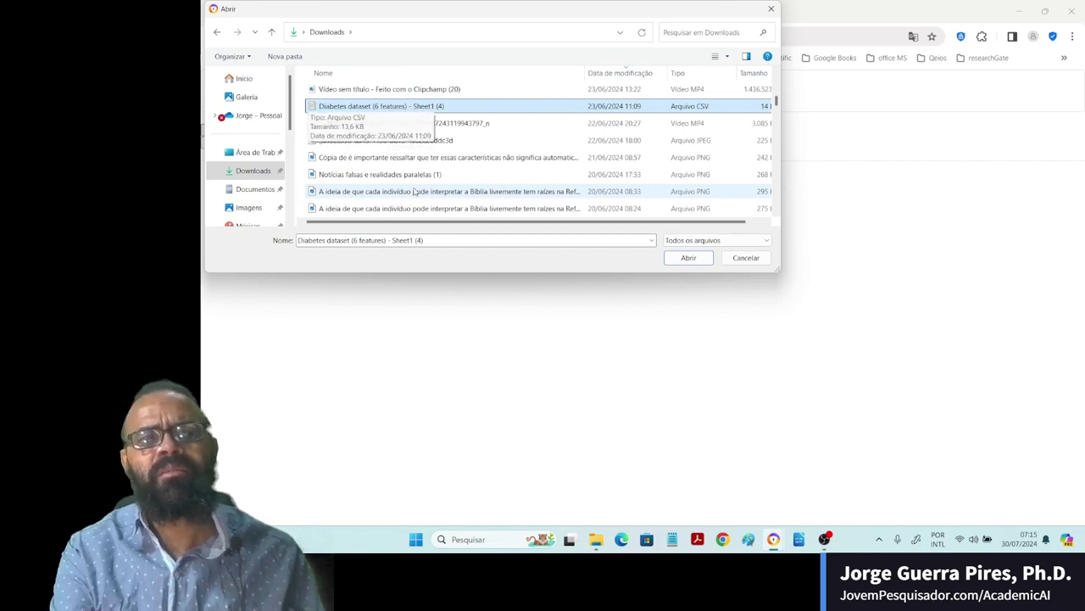
key(d)
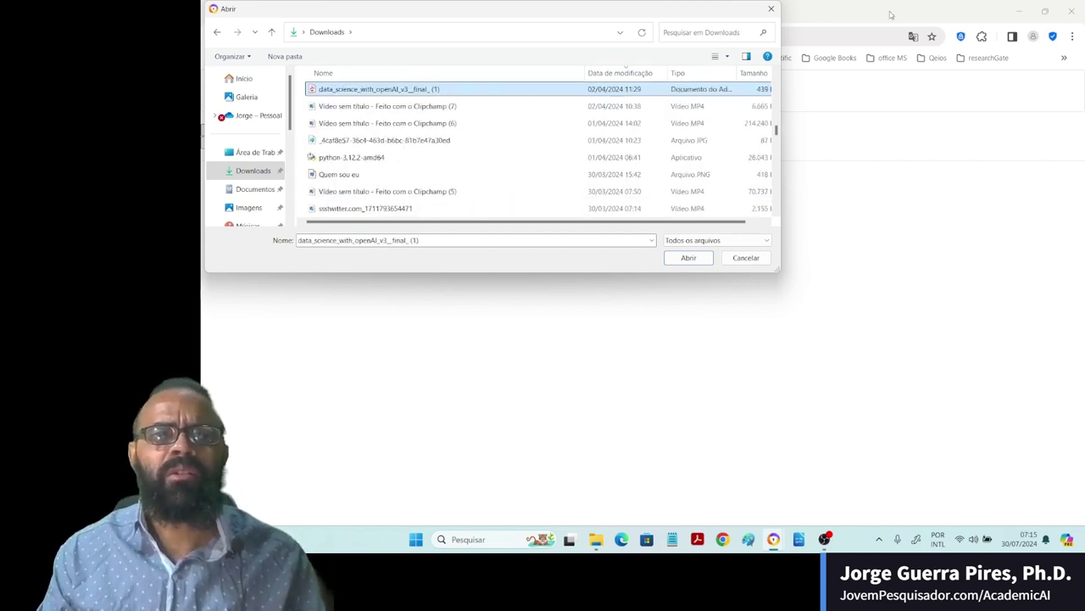
key(d)
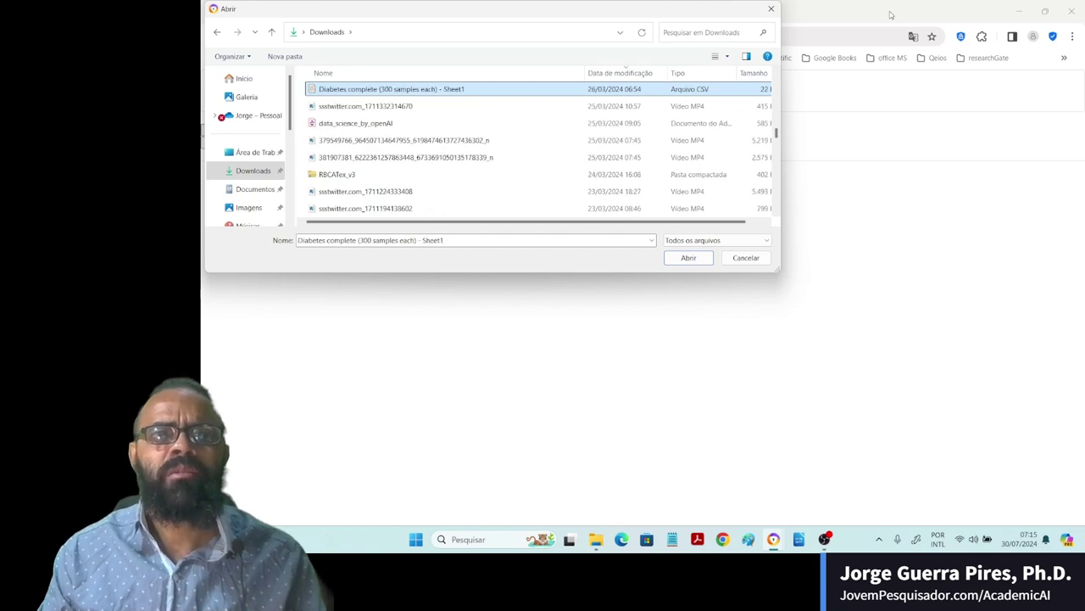
key(d)
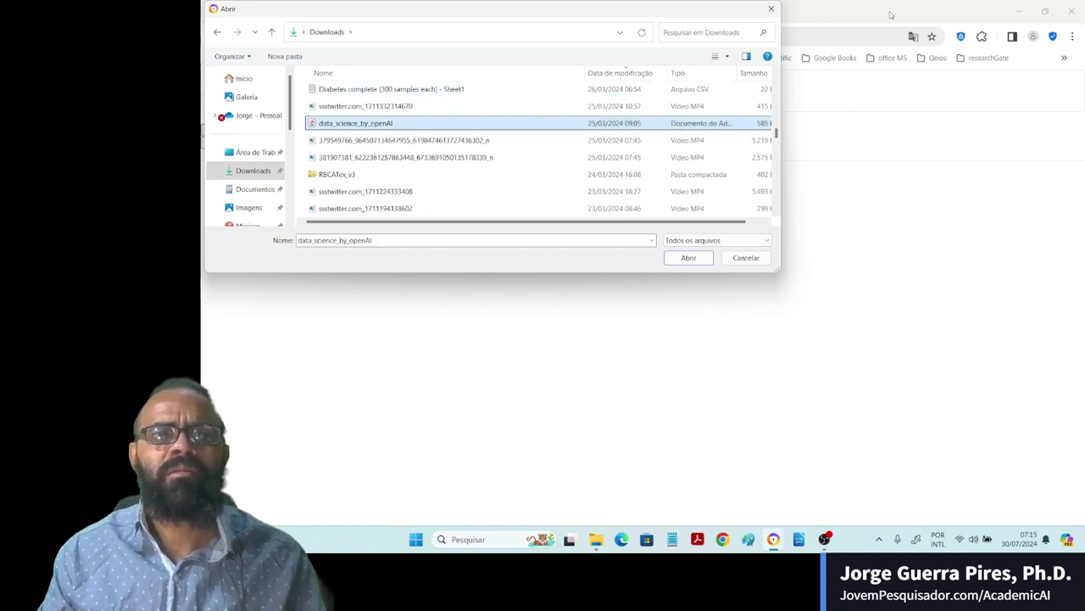
key(d)
key(d)
key(d)
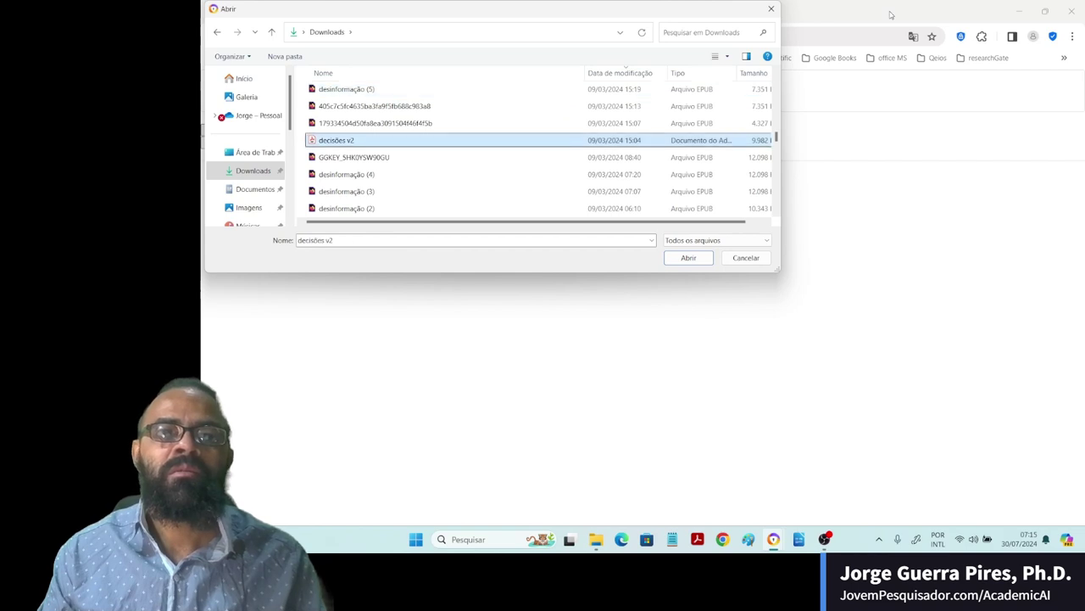
key(d)
key(d)
key(d)
key(d)
key(d)
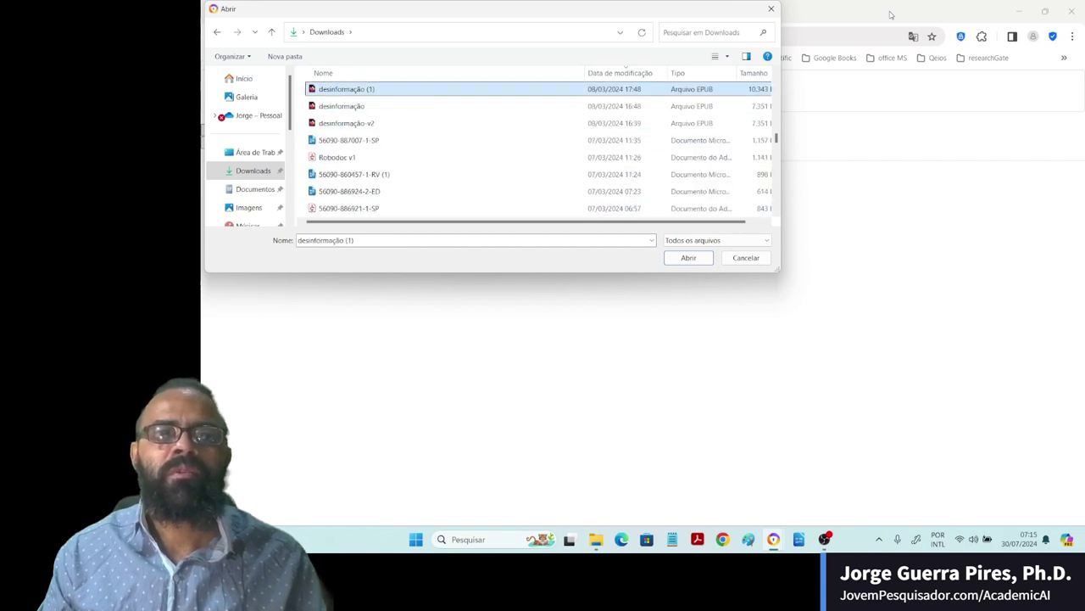
key(d)
key(d)
key(d)
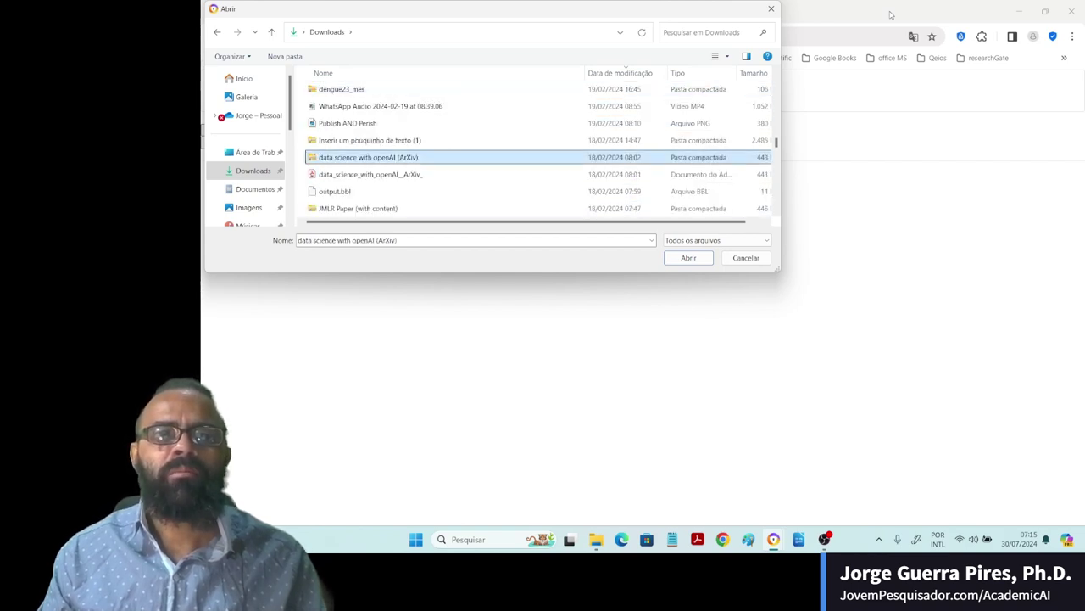
key(d)
key(d)
key(d)
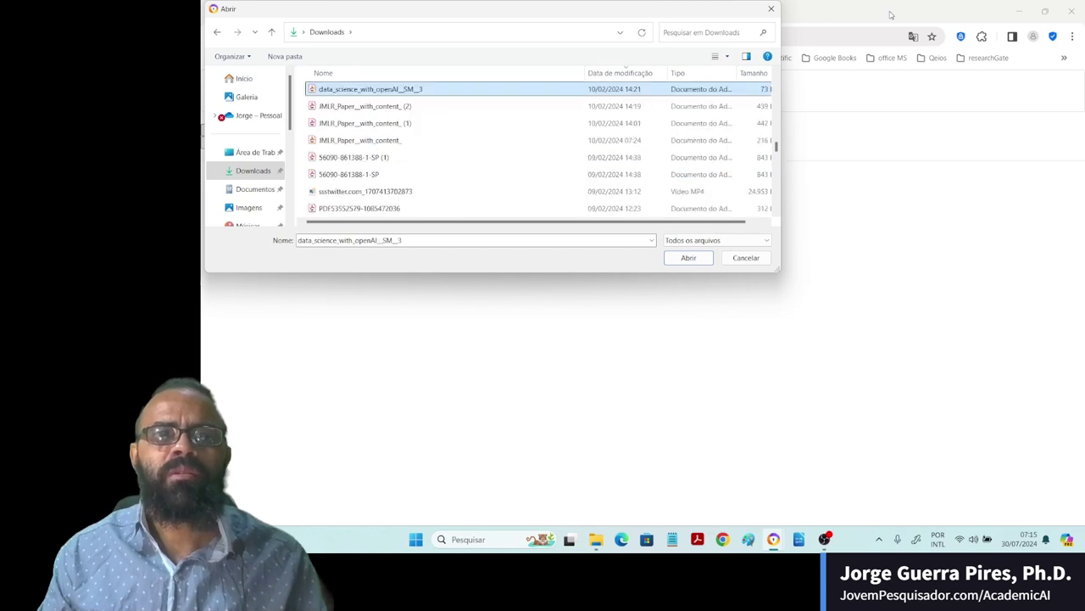
key(d)
key(d)
key(d)
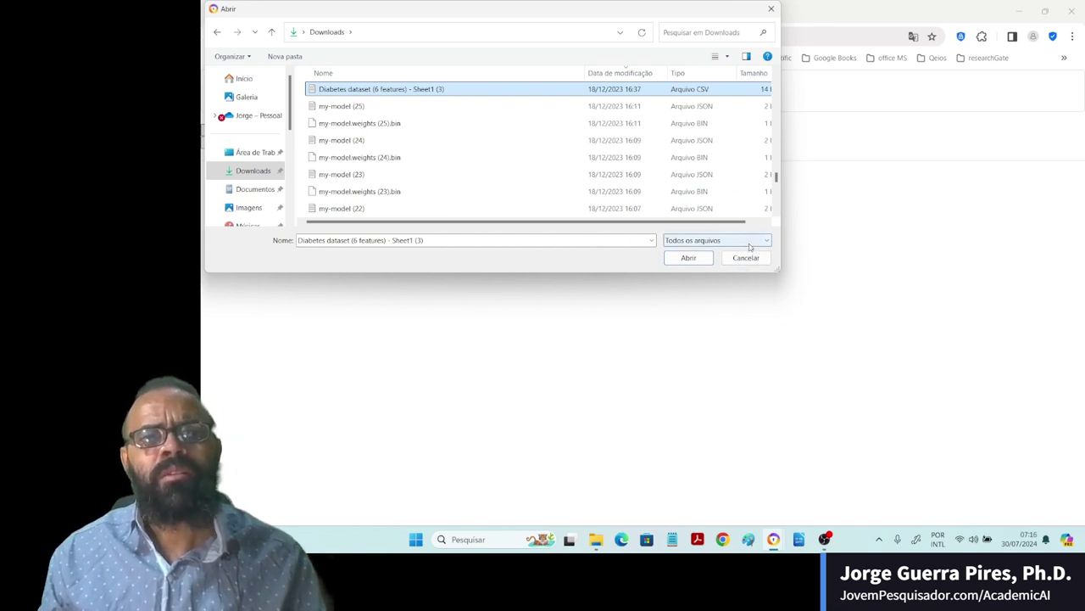
key(d)
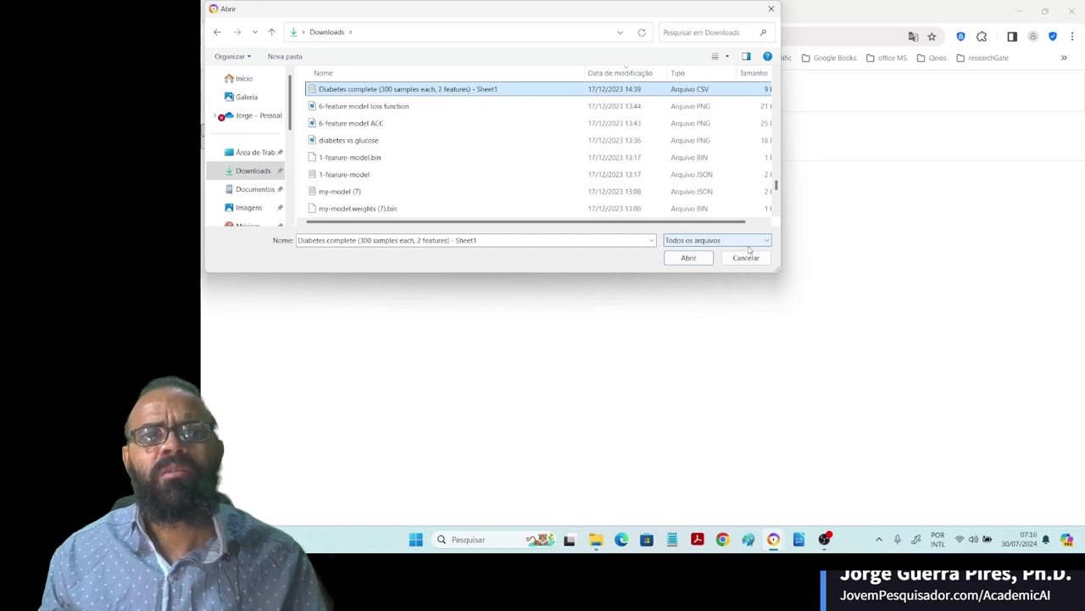
key(d)
key(d)
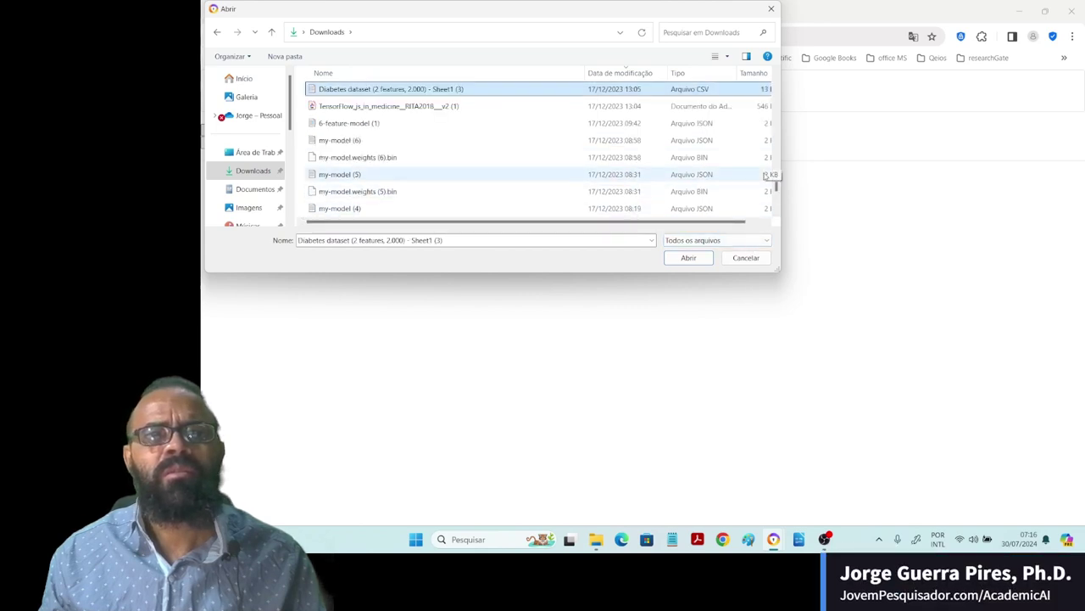
click(771, 9)
Switch to File Explorer and copy the name of the diabetes_prediction_dataset CSV file from the diabetes search results
click(597, 541)
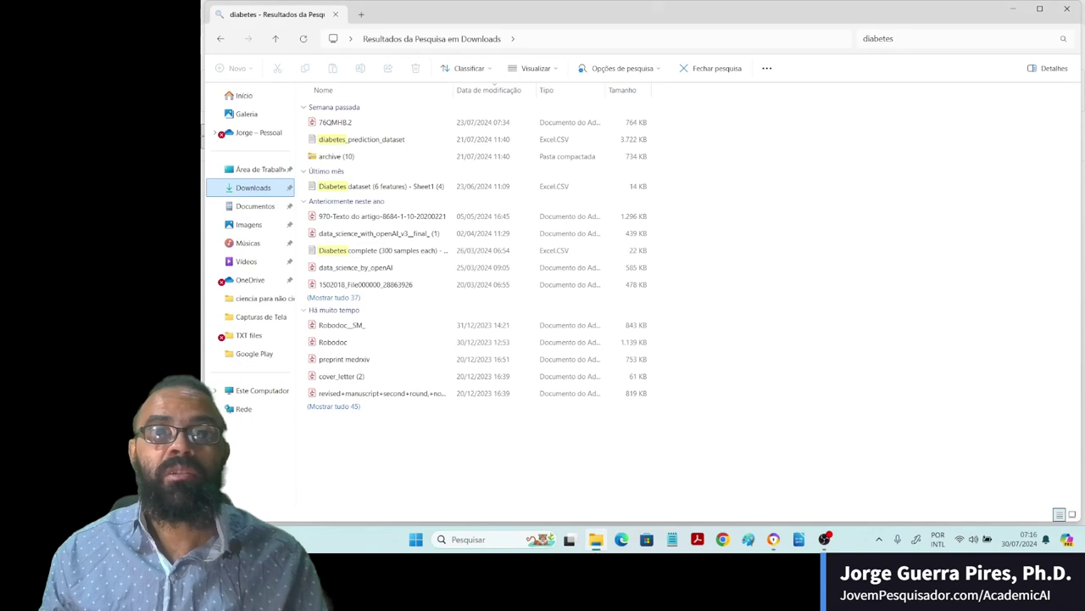
click(391, 142)
right_click(391, 139)
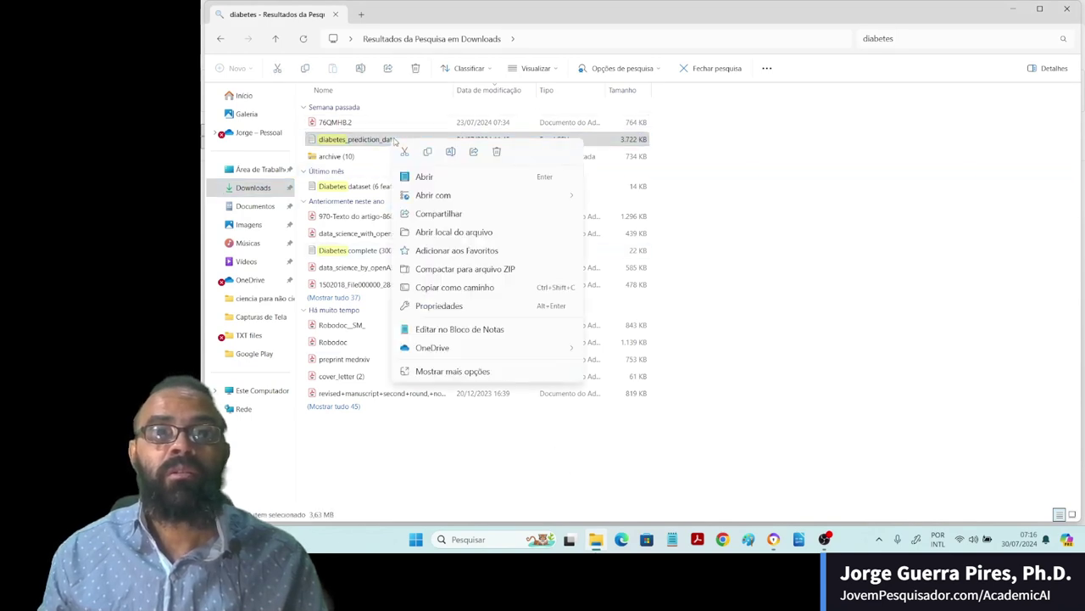
click(475, 373)
click(441, 392)
key(ctrl+c)
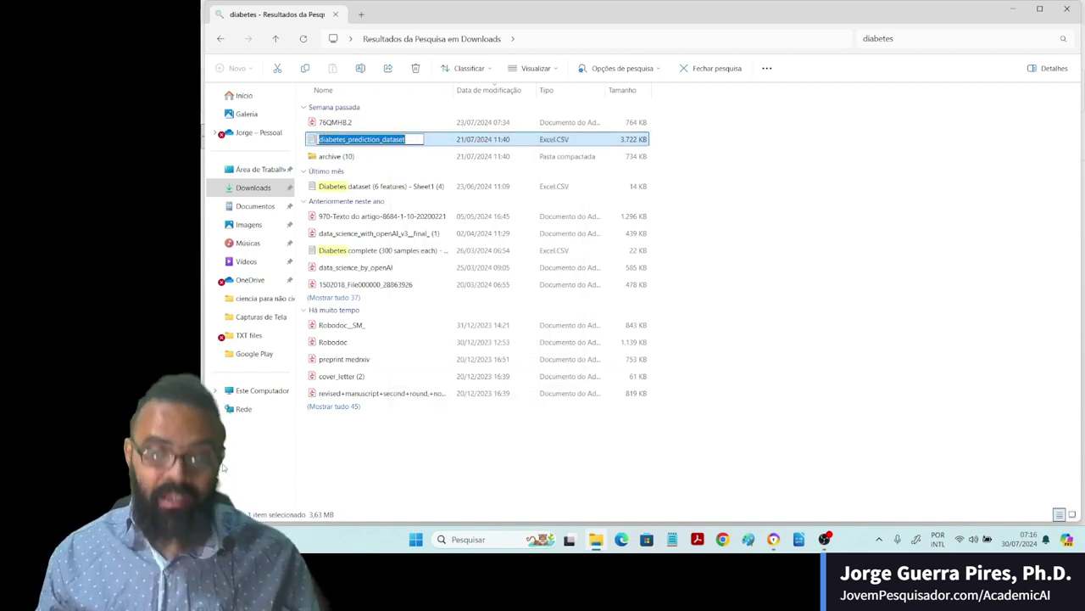
Return to SheetChat and try to choose diabetes_prediction_dataset from the Downloads folder by its copied name
key(alt+Tab)
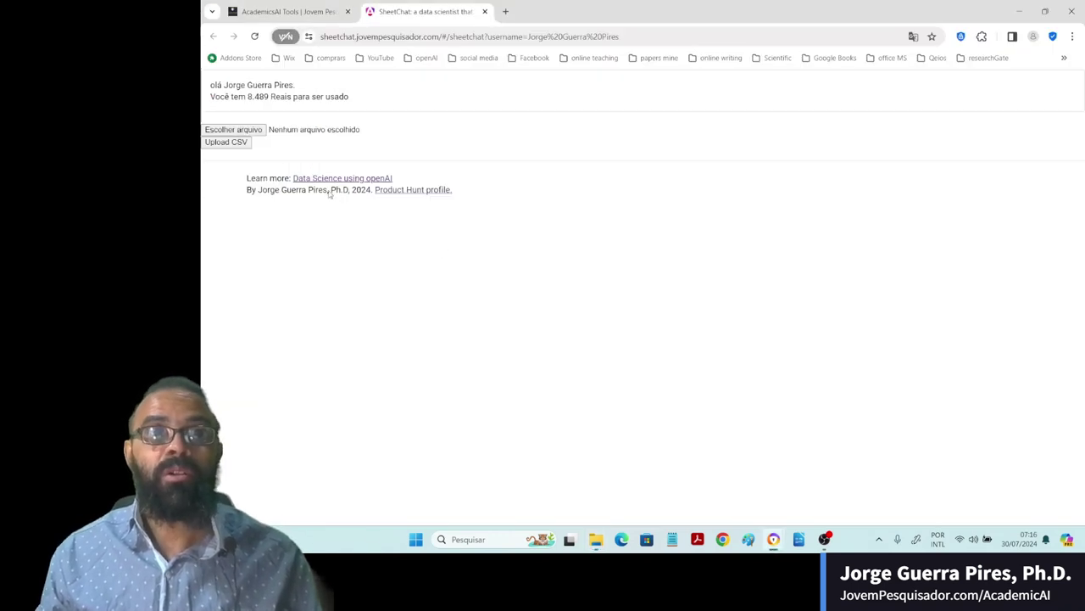
click(257, 129)
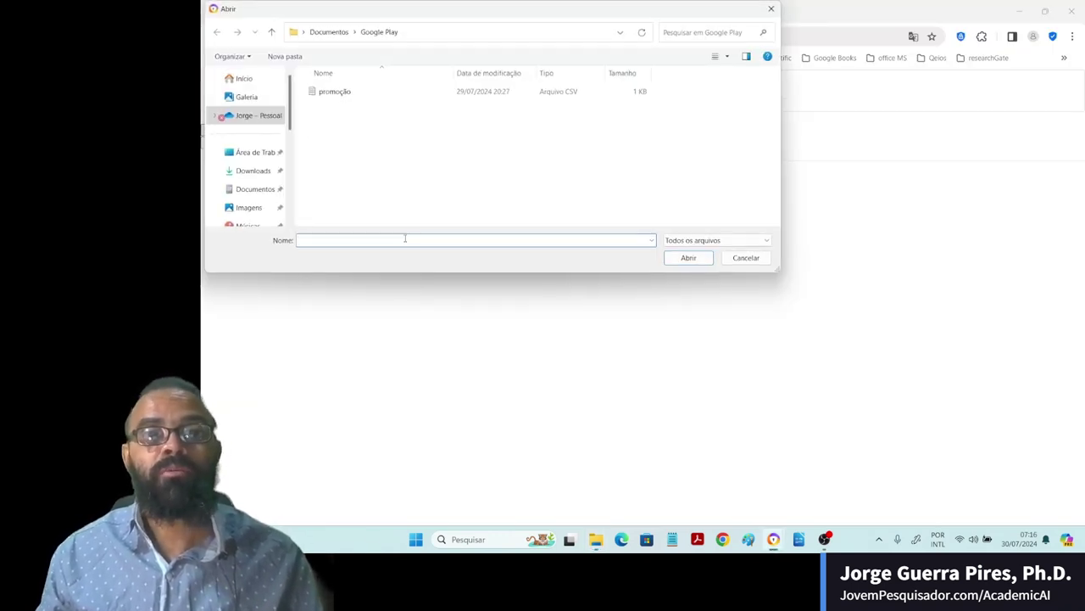
click(253, 170)
click(339, 240)
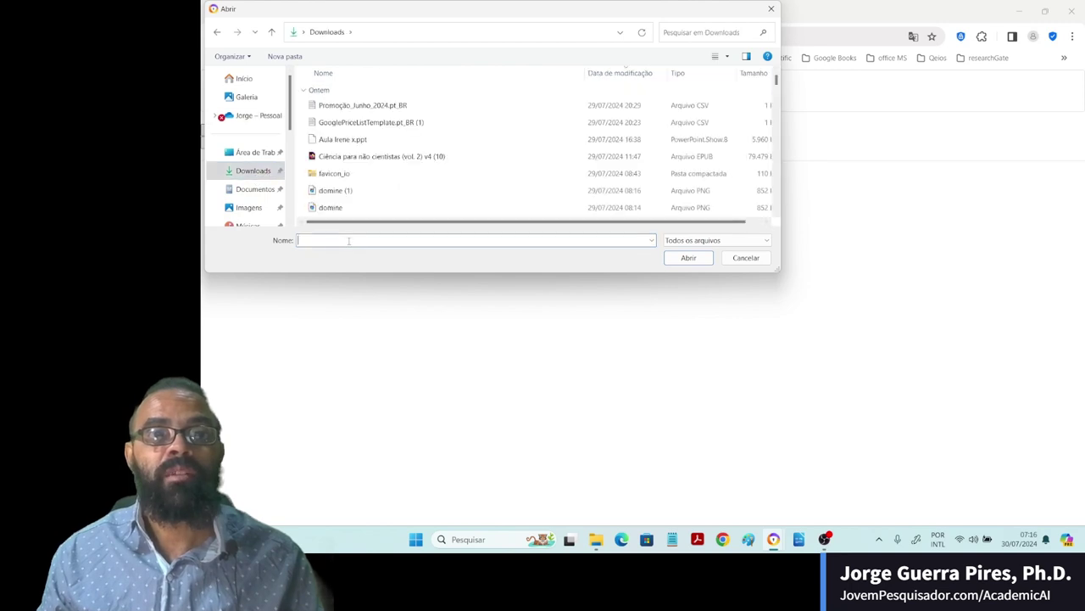
key(ctrl+v)
click(685, 258)
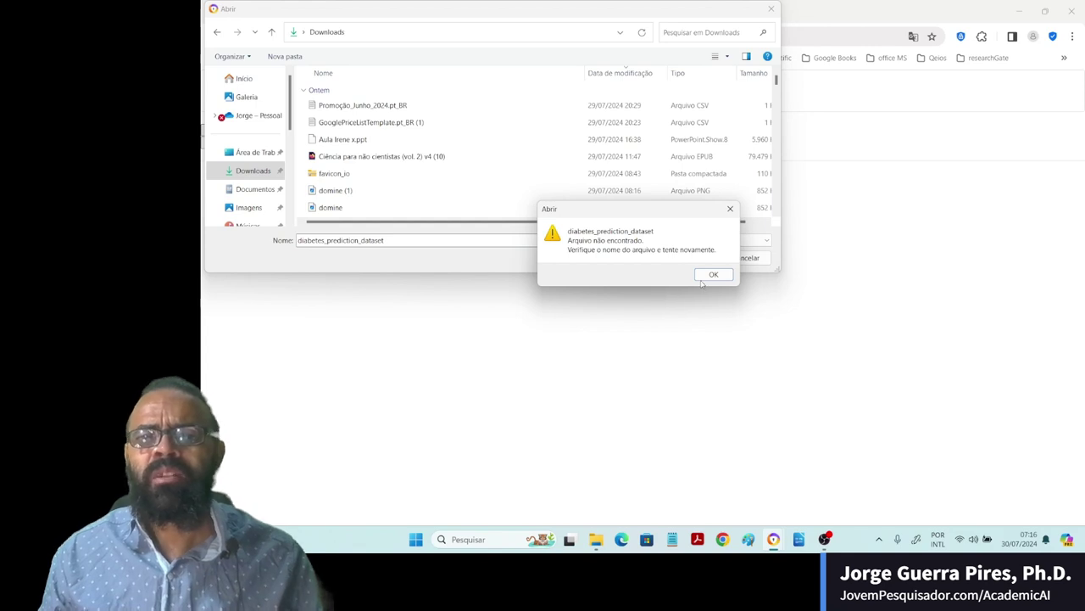
click(704, 279)
Show the folder containing diabetes_prediction_dataset in File Explorer, and go back to SheetChat's file chooser
key(alt+Tab)
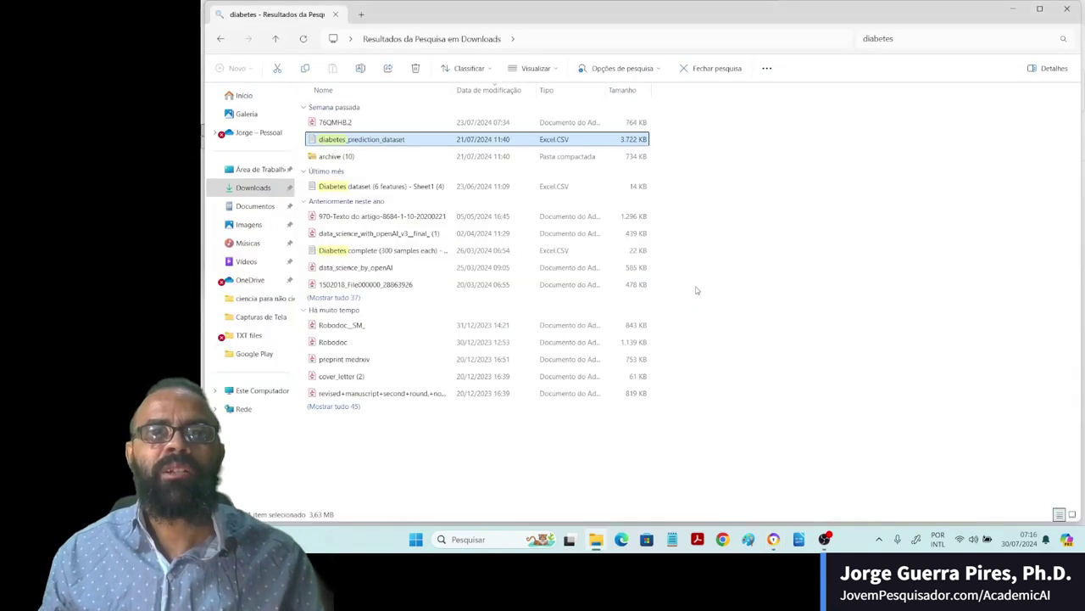
right_click(396, 142)
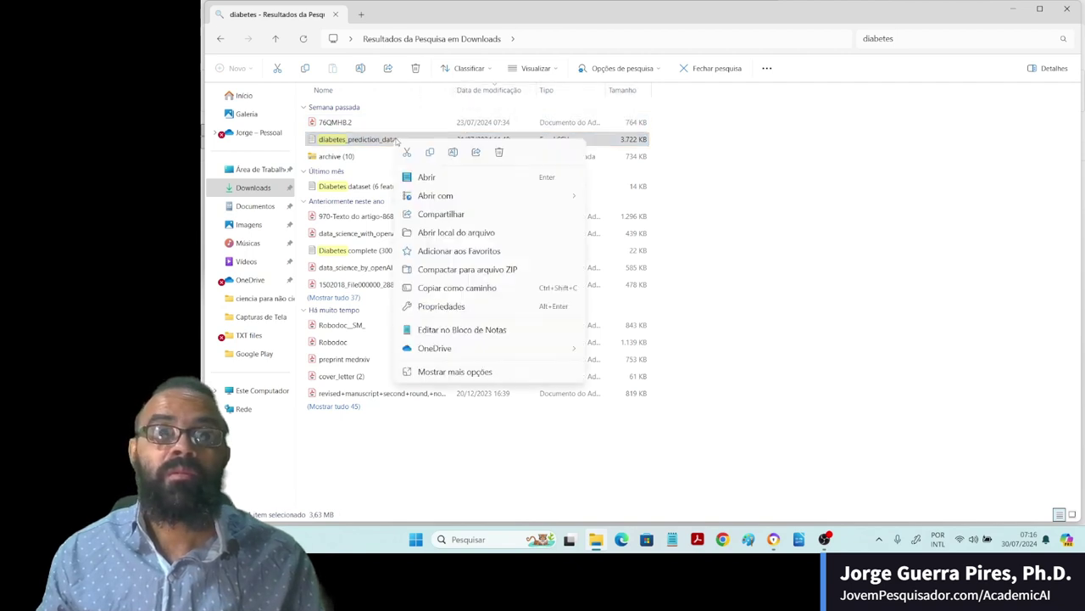
mouse_move(472, 348)
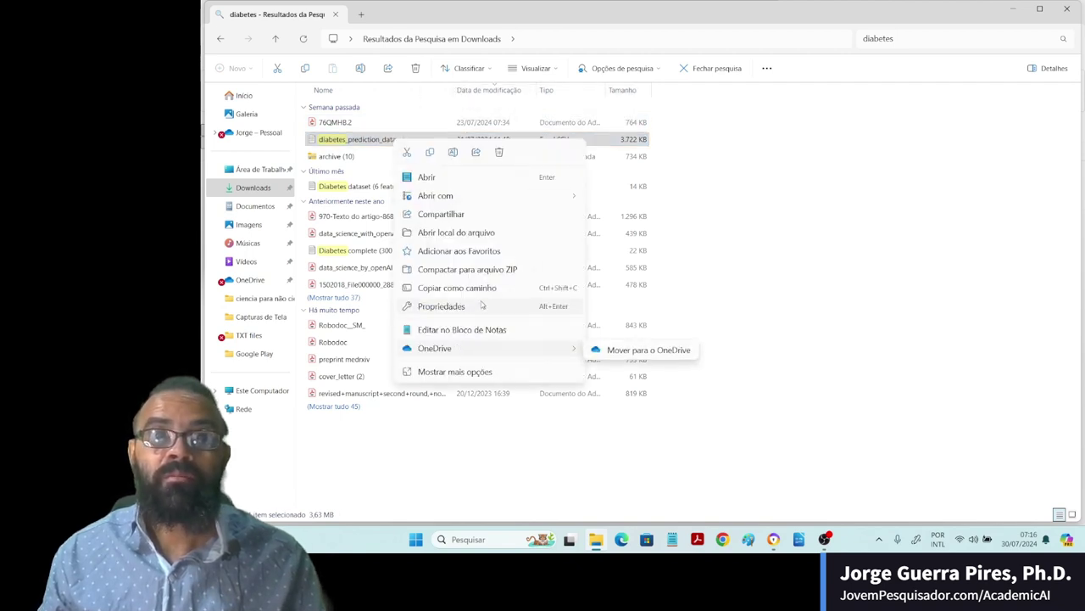
click(463, 376)
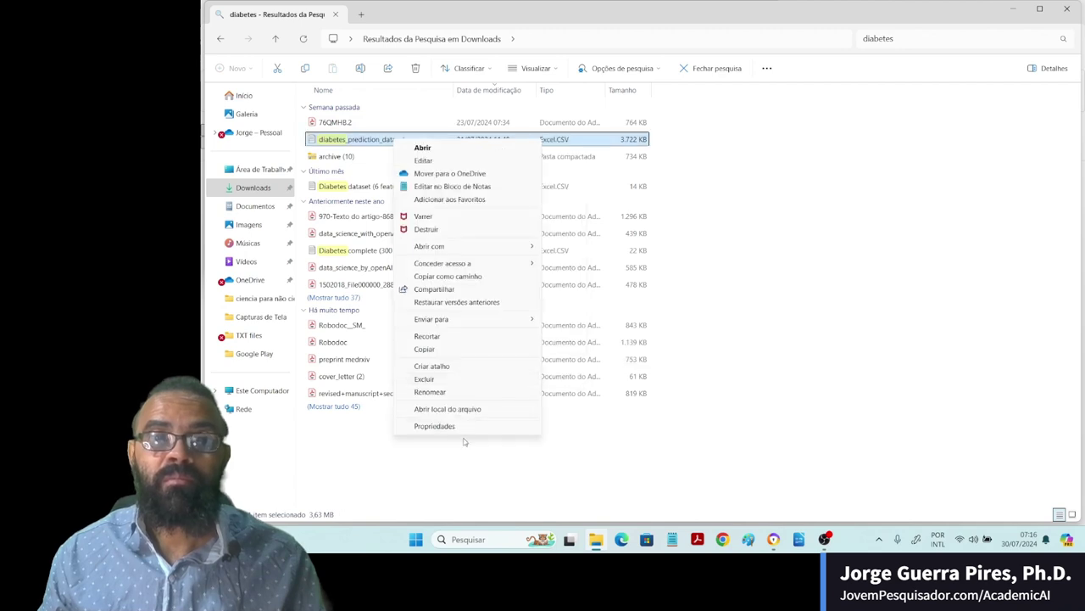
click(463, 408)
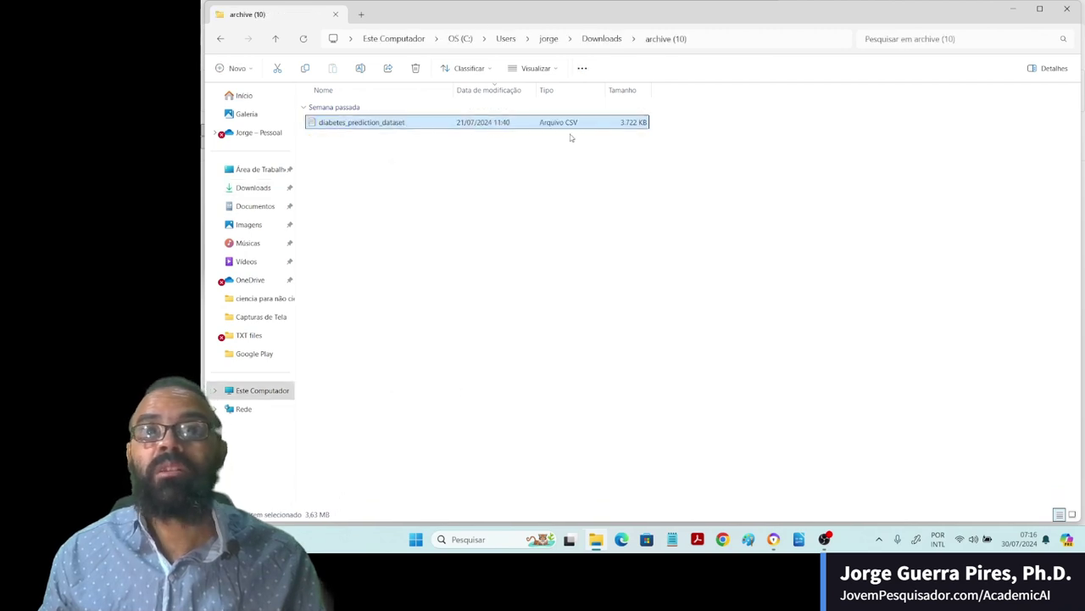
key(alt+Tab)
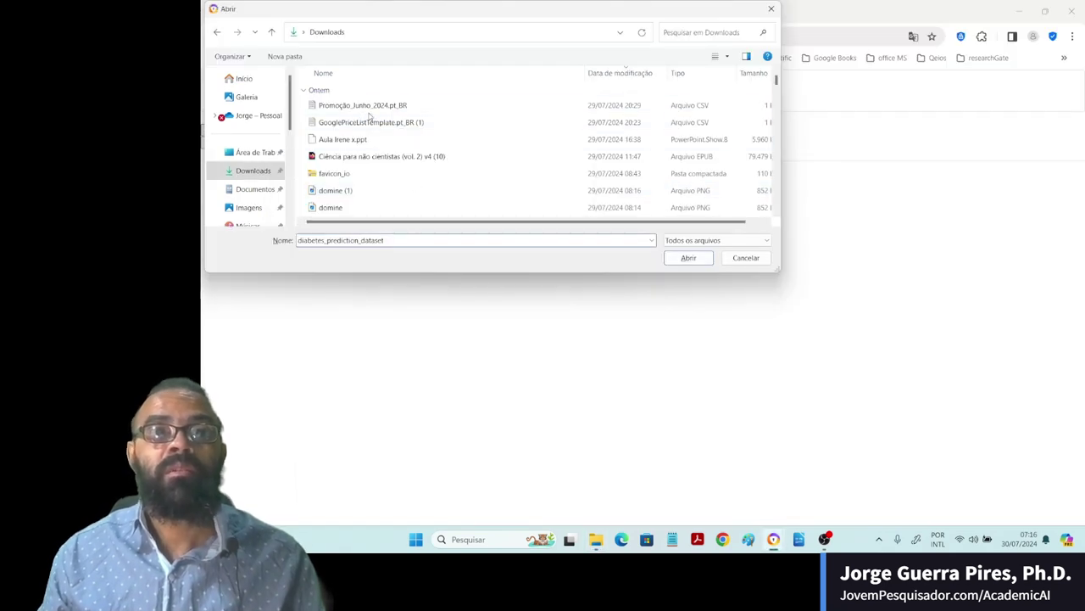
Find the archive (10) folder in Downloads that holds the diabetes dataset and open it in the file chooser
click(380, 107)
click(395, 121)
click(465, 138)
scroll(464, 138, down, 3)
click(373, 89)
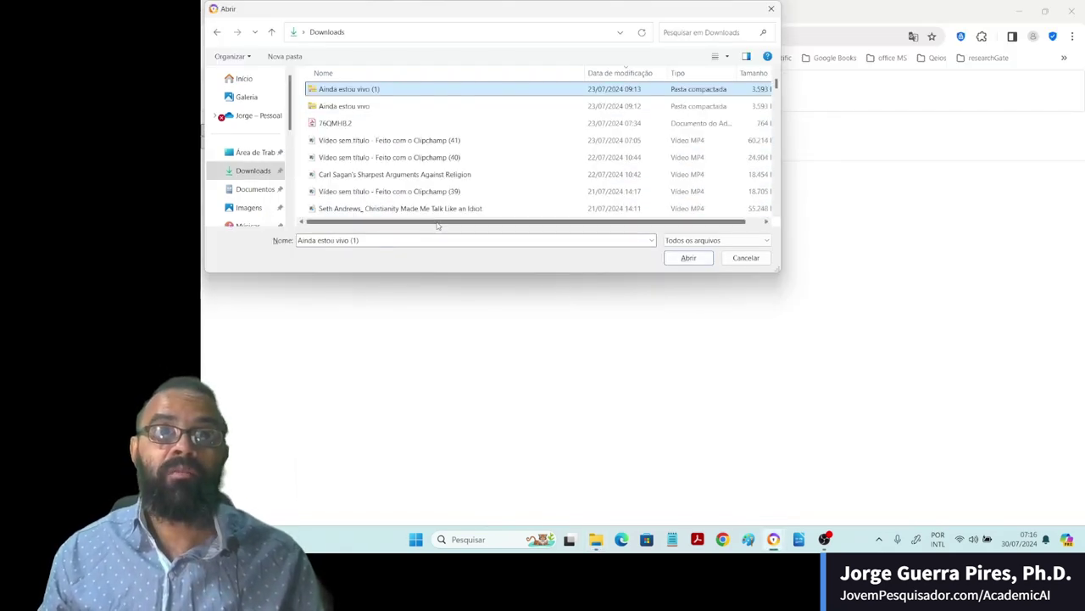
key(a)
key(a)
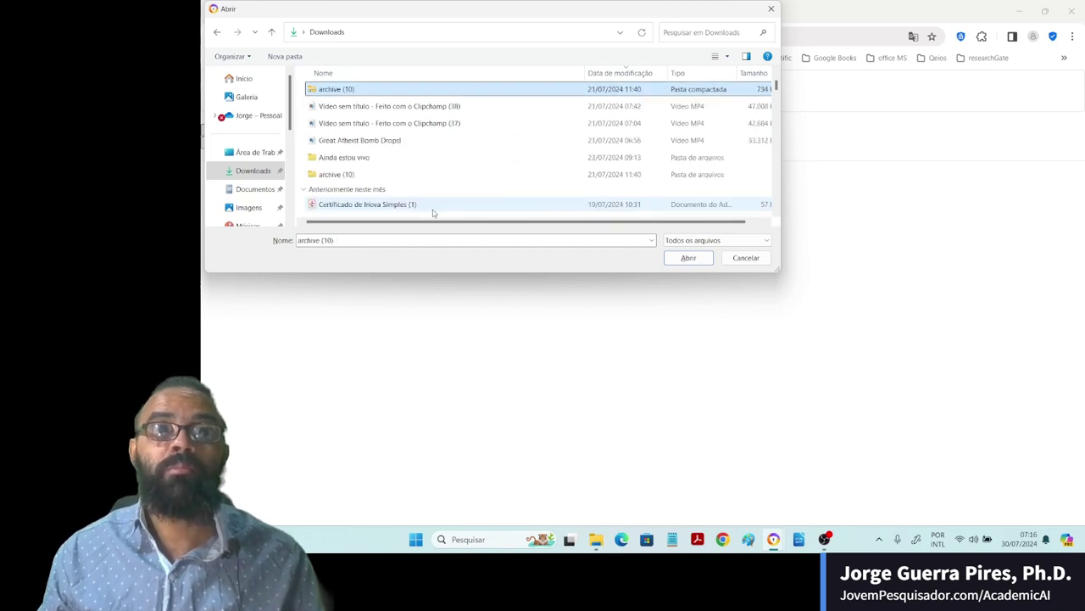
double_click(349, 173)
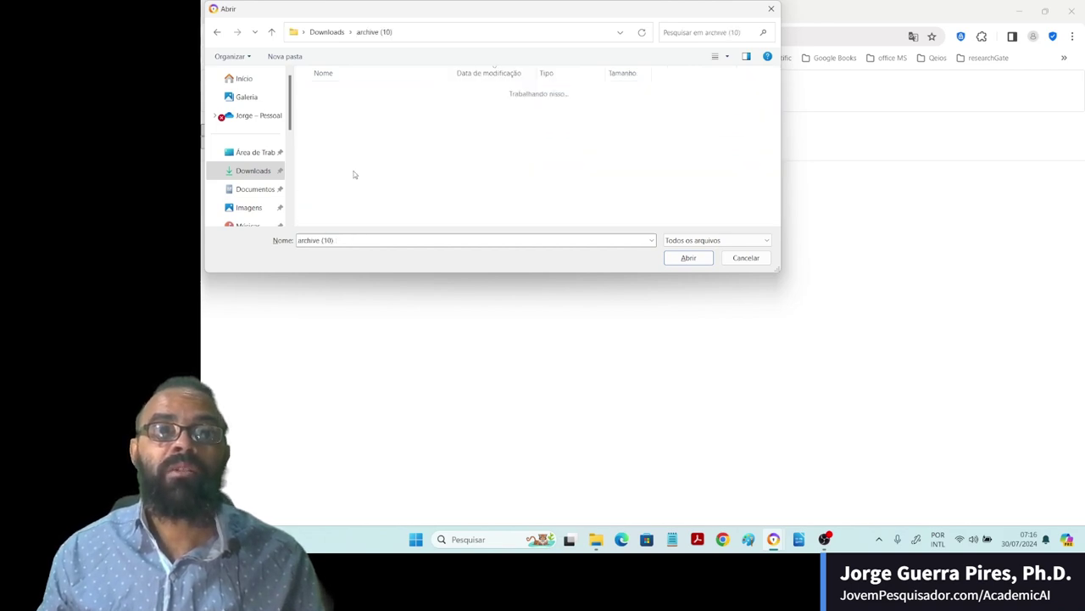
Choose the diabetes_prediction_dataset CSV file from the archive (10) folder and upload it to SheetChat
click(383, 107)
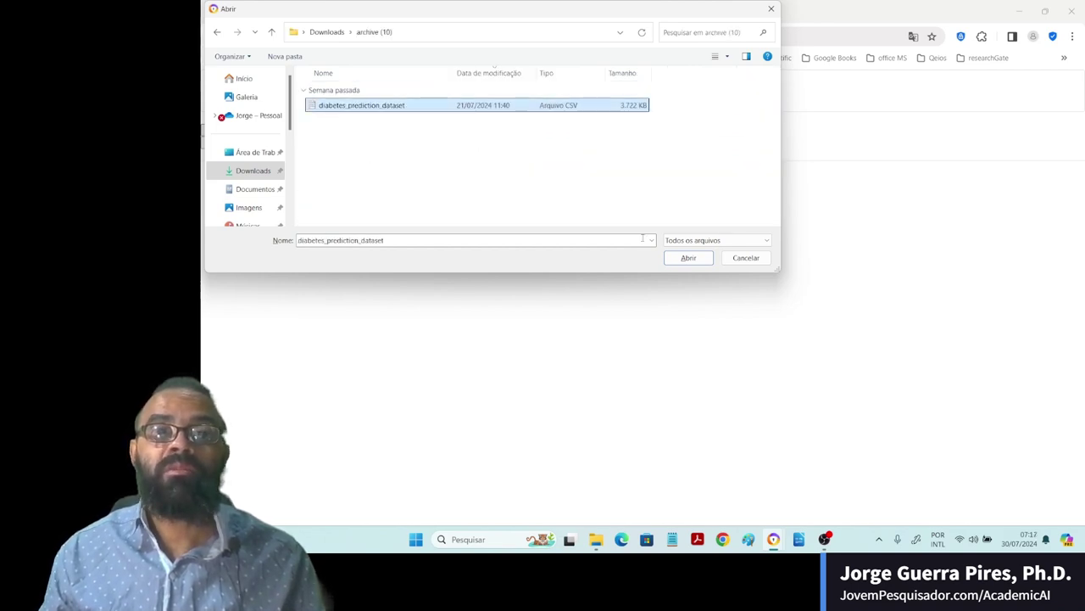
click(688, 258)
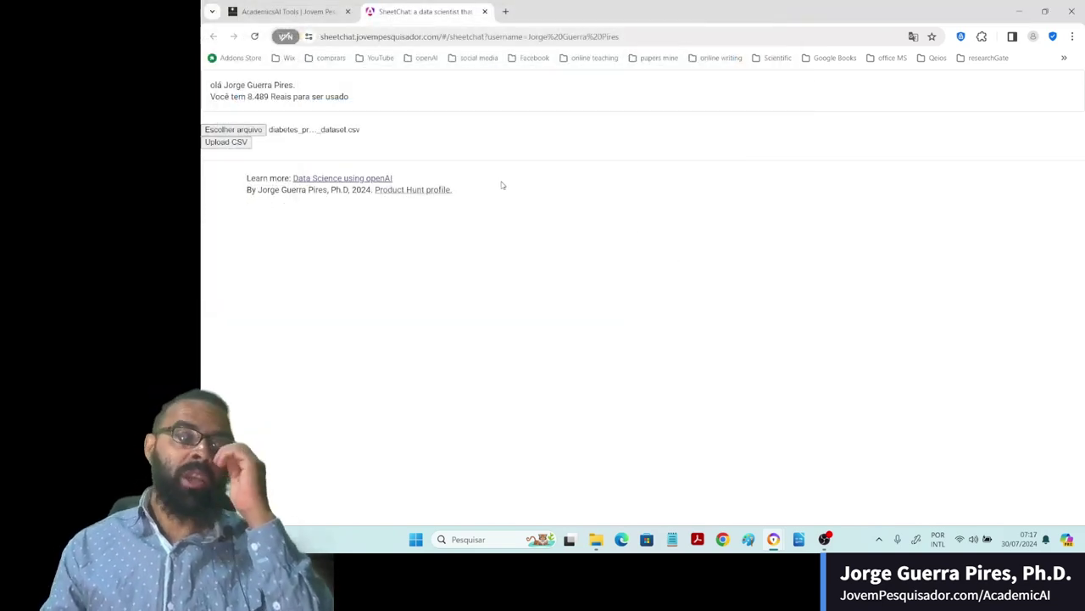
click(234, 143)
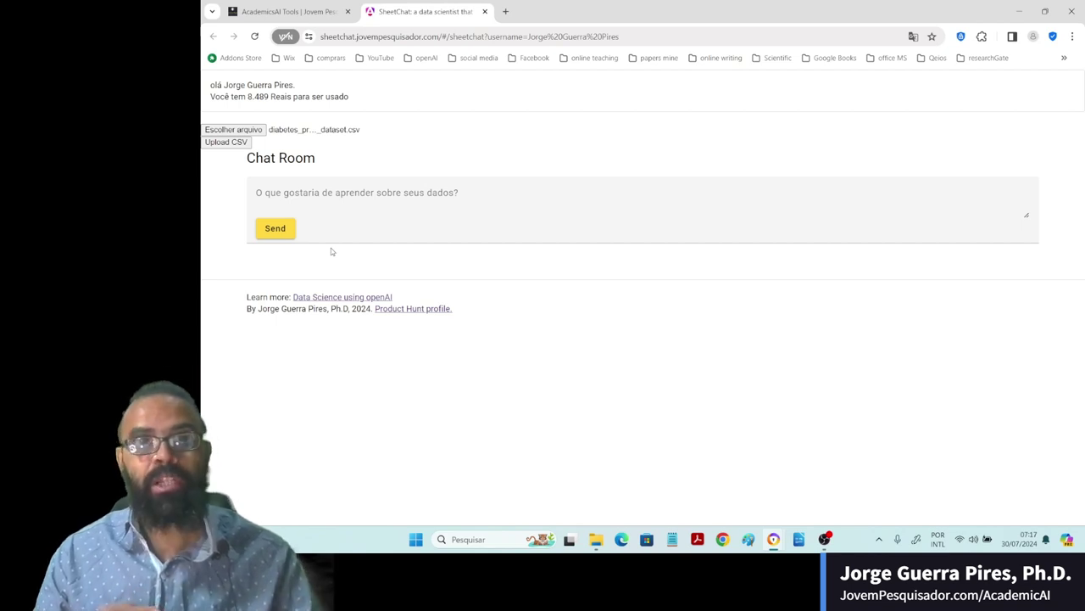
key(alt+Tab)
key(alt+Tab)
key(alt+Tab)
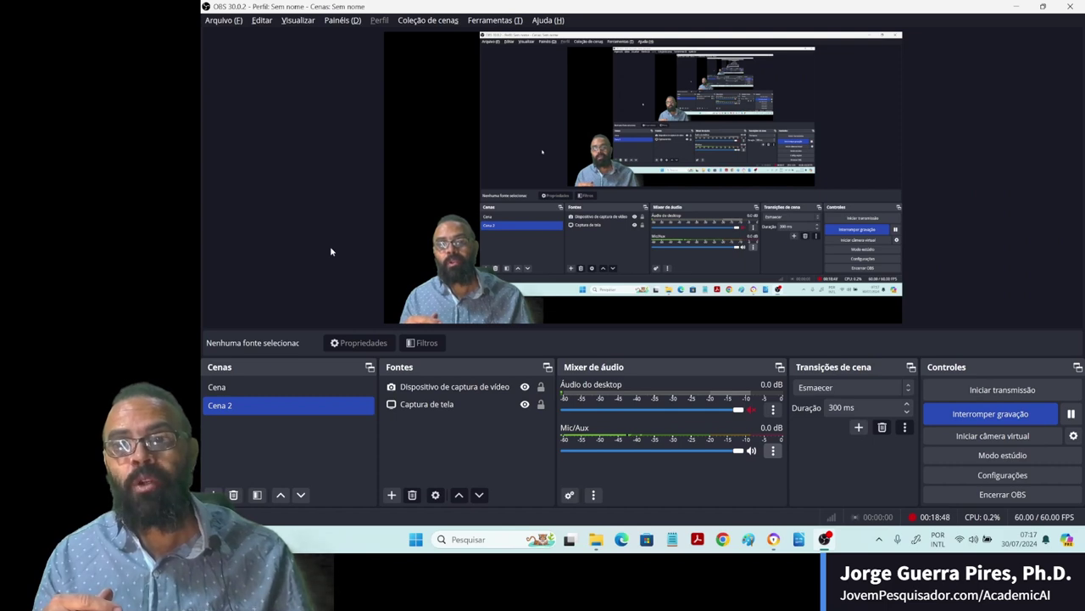
key(alt+Tab)
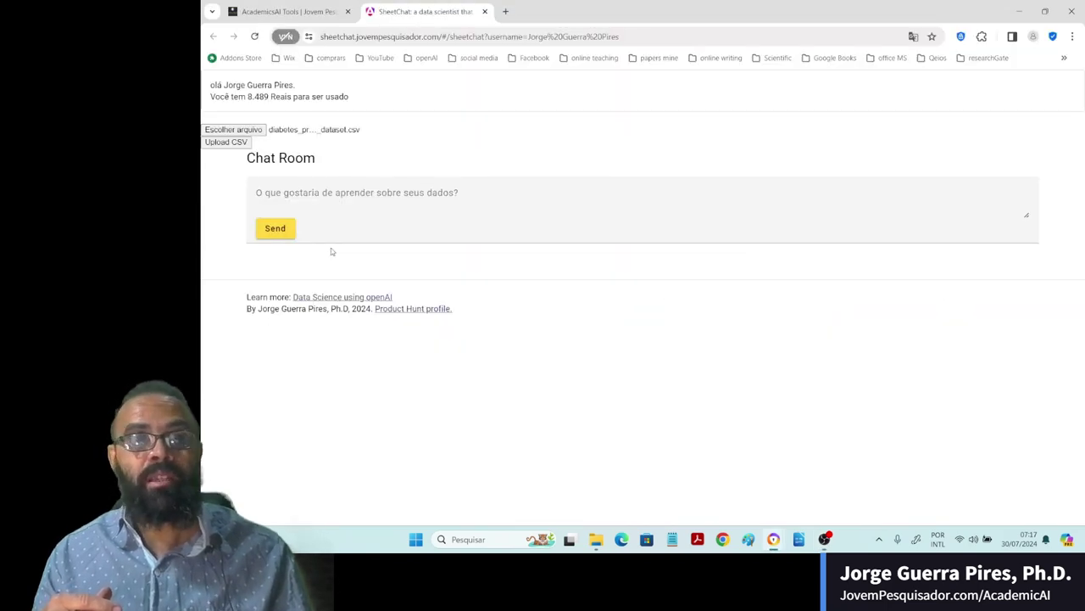